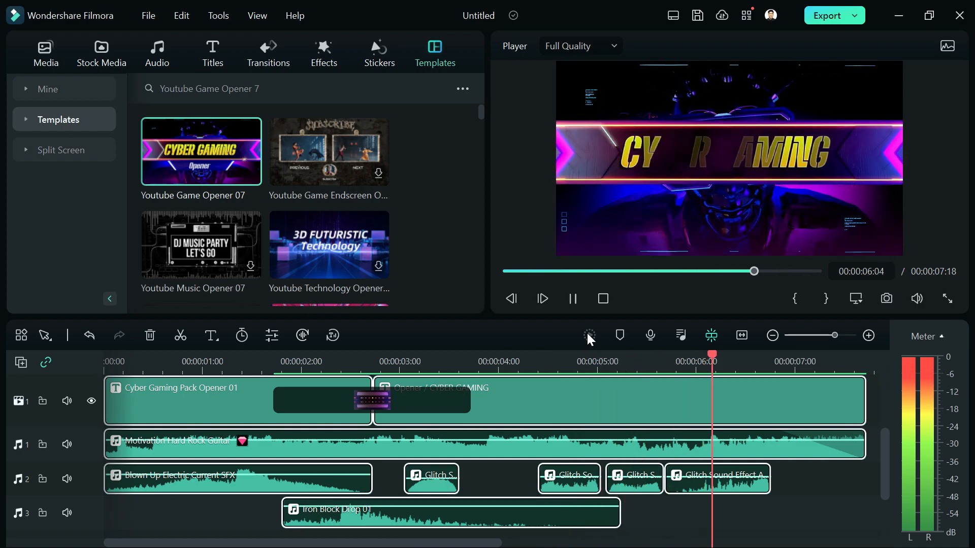
# Step: Replace the "CYBER GAMING" title text in the second opener clip with "LANCE GAMING"
pyautogui.moveTo(380, 369); pyautogui.dragTo(707, 360)
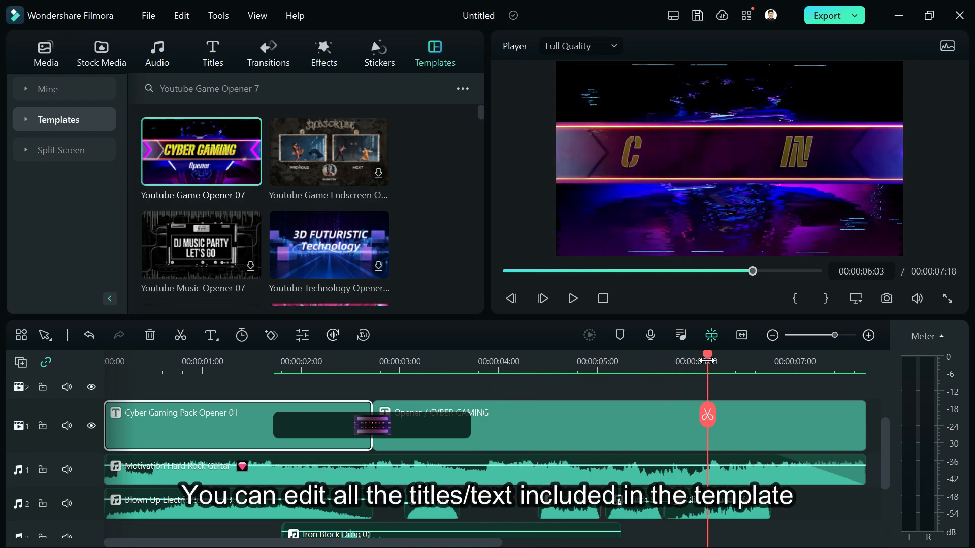
pyautogui.click(772, 376)
pyautogui.click(787, 355)
pyautogui.click(738, 164)
pyautogui.doubleClick(738, 164)
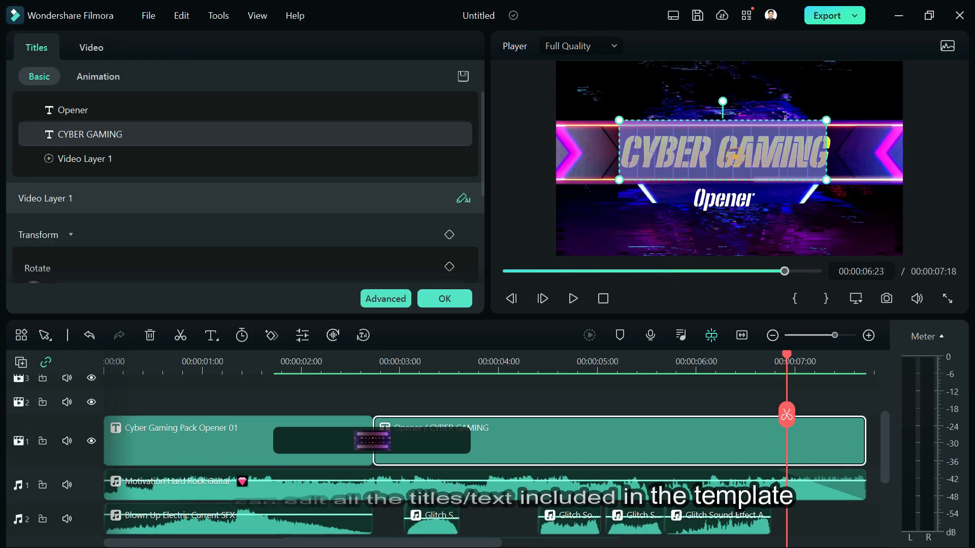
pyautogui.write('L')
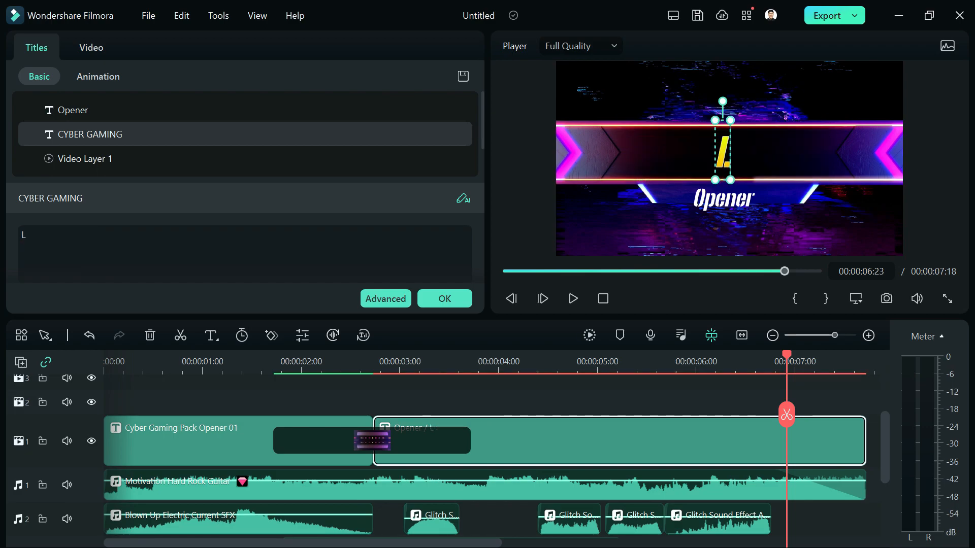
pyautogui.write('ANC')
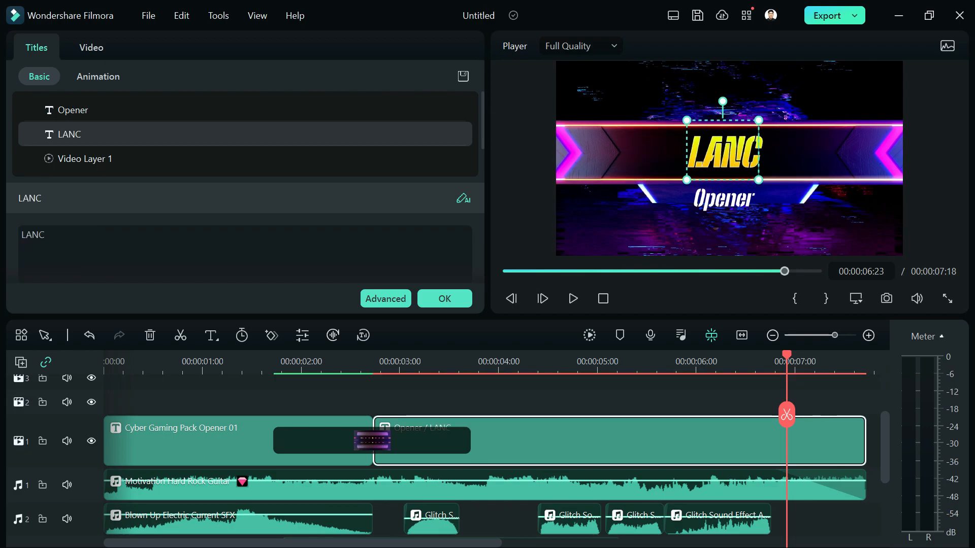
pyautogui.write('E GAMING')
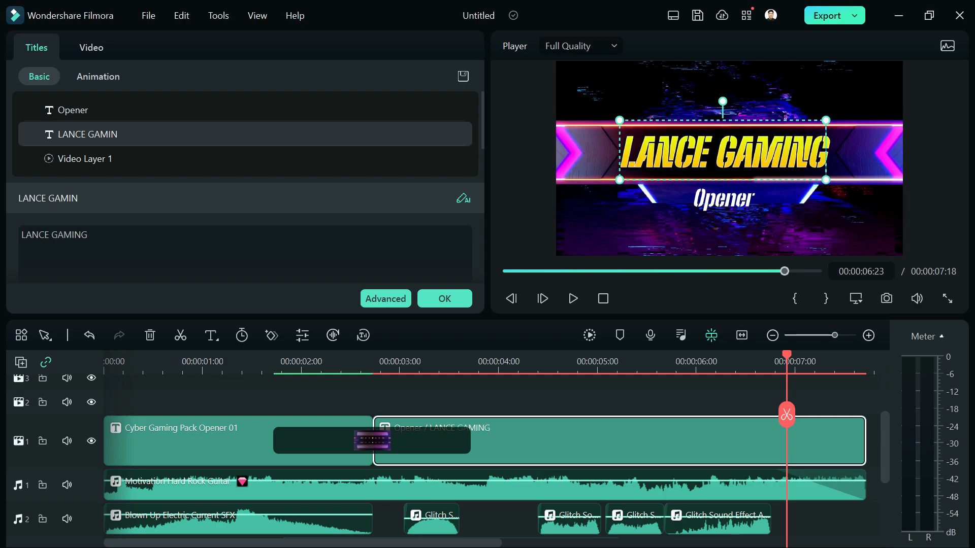
# Step: Replace the "Opener" subtitle with "Let's Rock!" and play the edited opener from the beginning
pyautogui.doubleClick(734, 202)
pyautogui.write('Le')
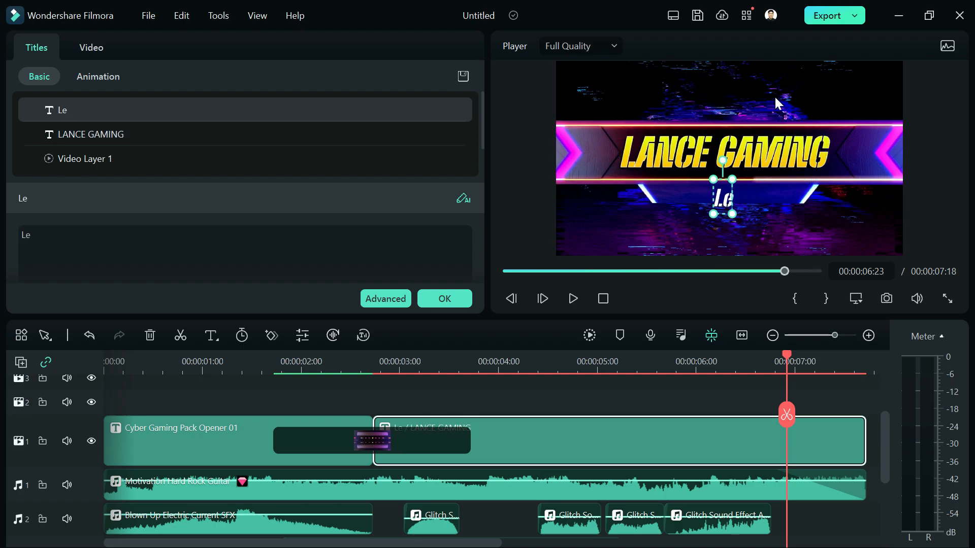
pyautogui.write("t's Rock")
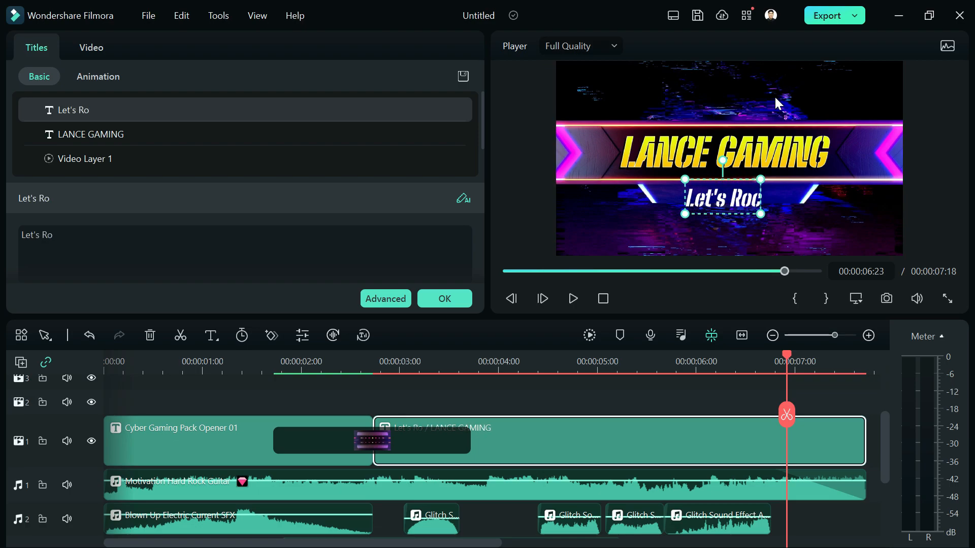
pyautogui.write('!')
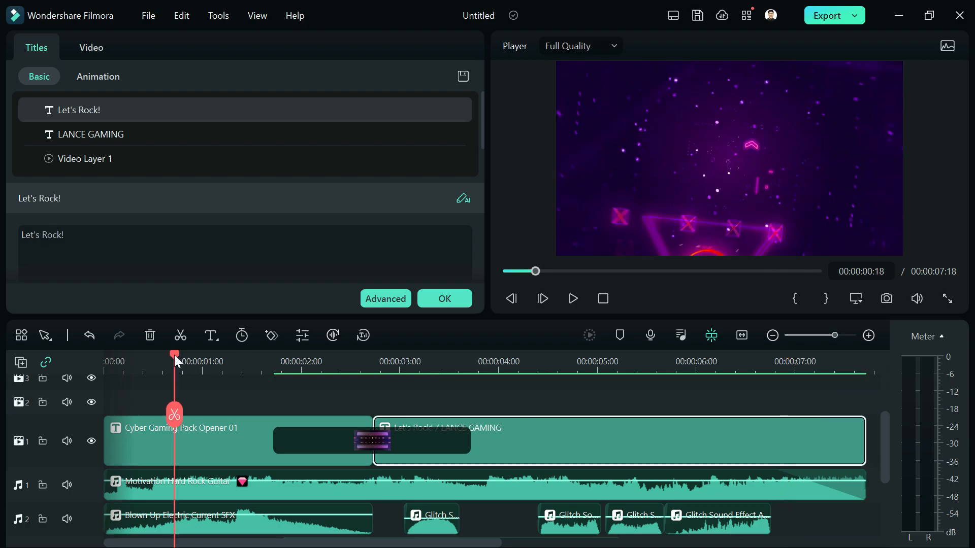
pyautogui.moveTo(174, 355); pyautogui.dragTo(1, 350)
pyautogui.press('space')
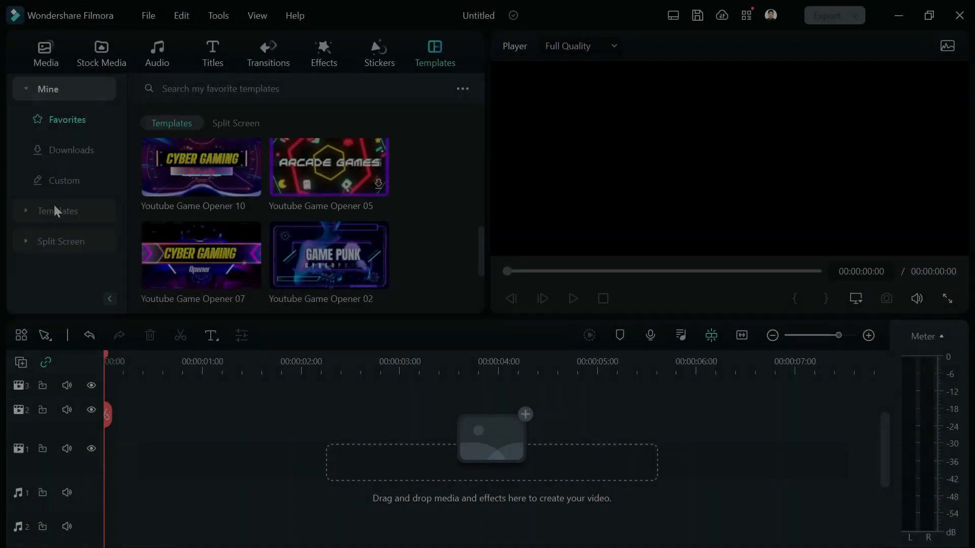
# Step: Search the templates for "Youtube Game opener 10" and place the Youtube Game Opener 10 template at the start of the timeline
pyautogui.click(53, 205)
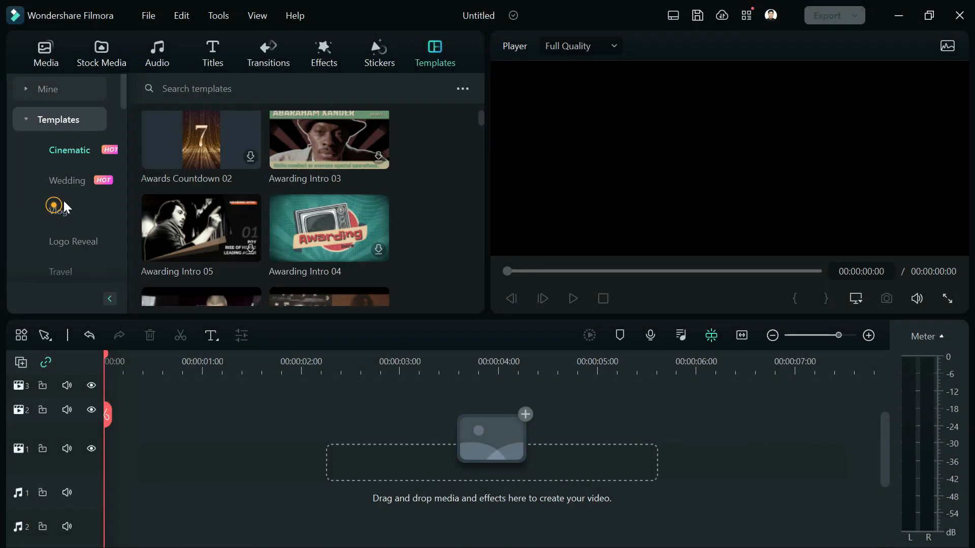
pyautogui.write('Youtu')
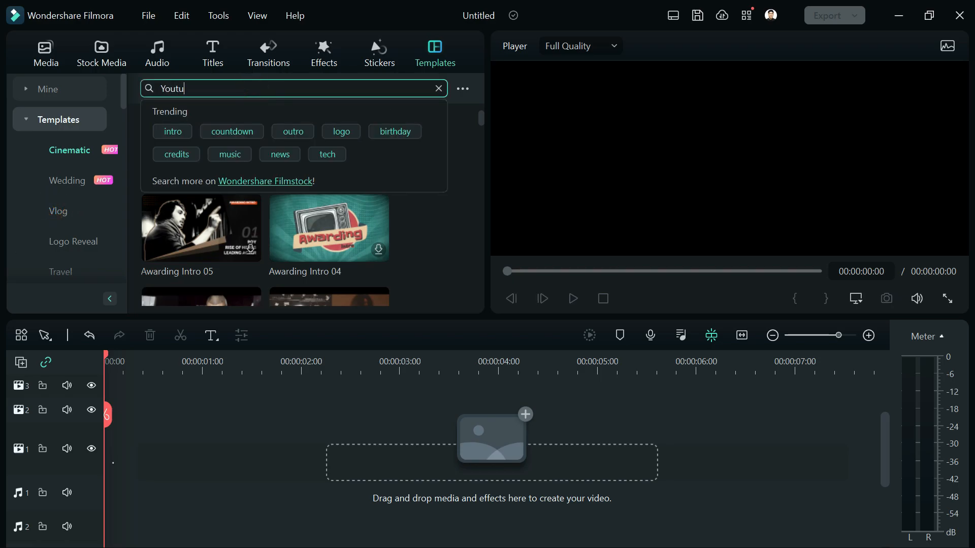
pyautogui.write('be Game op')
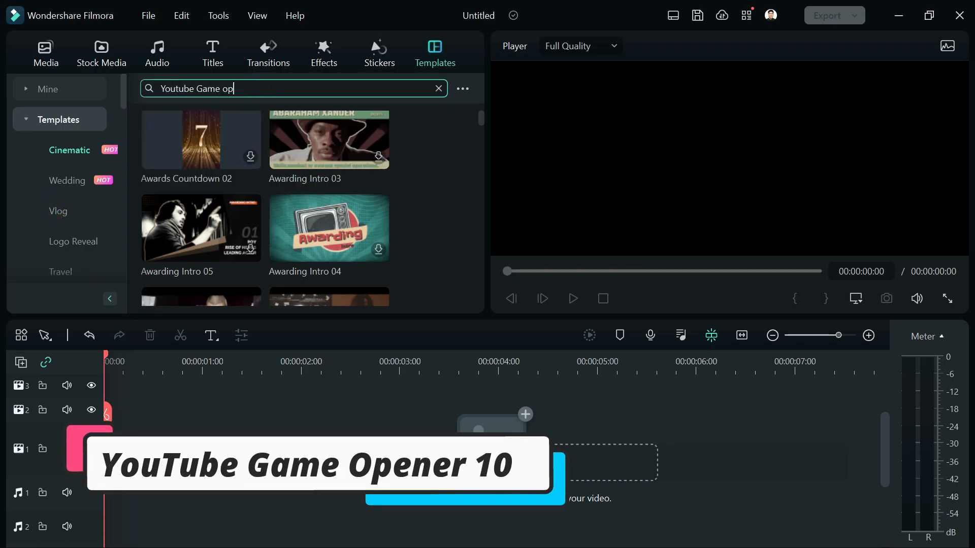
pyautogui.write('ener 10')
pyautogui.press('Return')
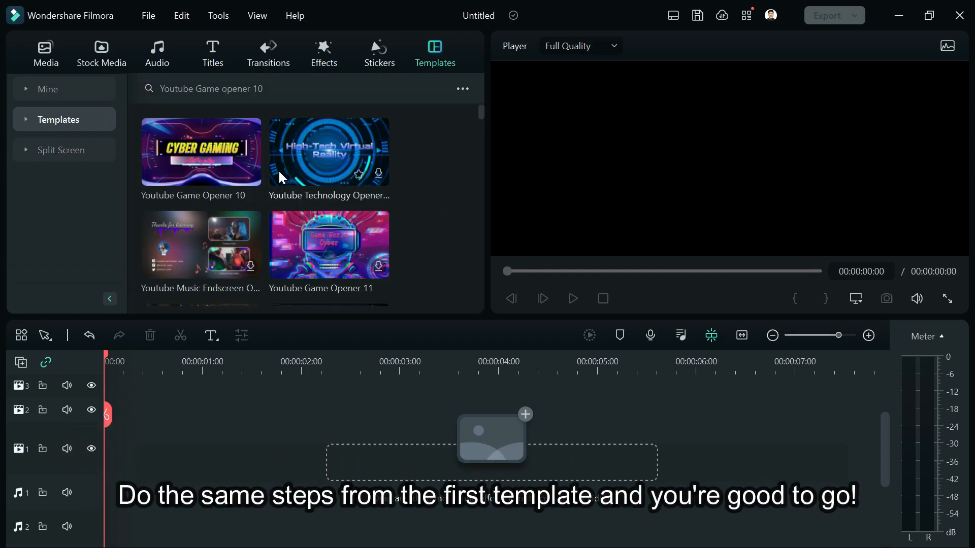
pyautogui.moveTo(192, 148); pyautogui.dragTo(100, 465)
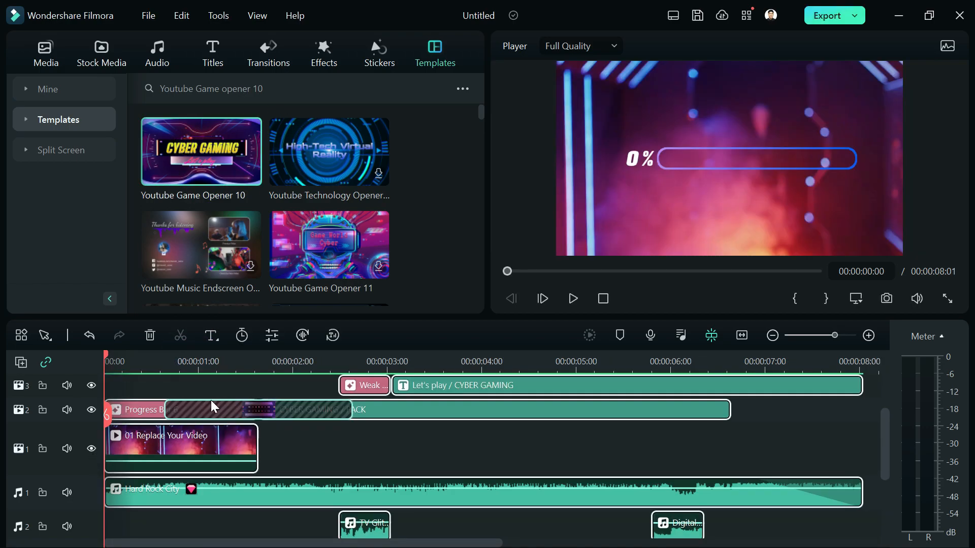
# Step: Play the inserted Youtube Game Opener 10 template from the beginning of the timeline
pyautogui.click(195, 365)
pyautogui.moveTo(197, 357); pyautogui.dragTo(22, 355)
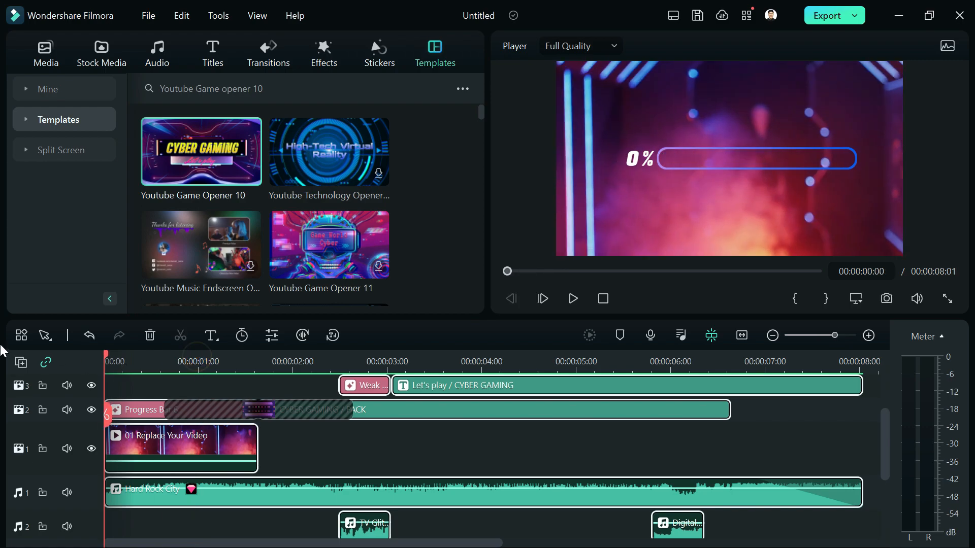
pyautogui.press('space')
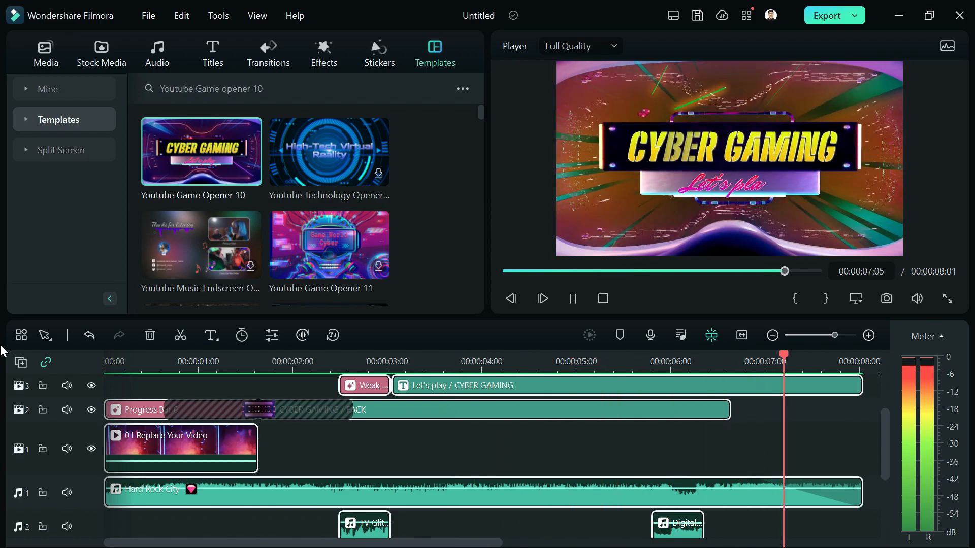
# Step: Replace the "CYBER GAMING" title text with "LANCE GAMING" and return the playhead to the start
pyautogui.doubleClick(729, 147)
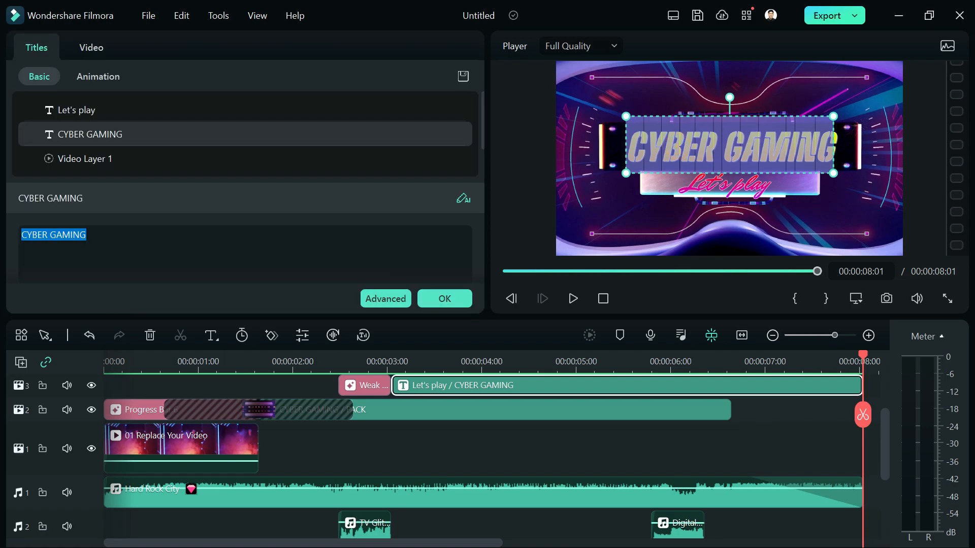
pyautogui.write('Lan')
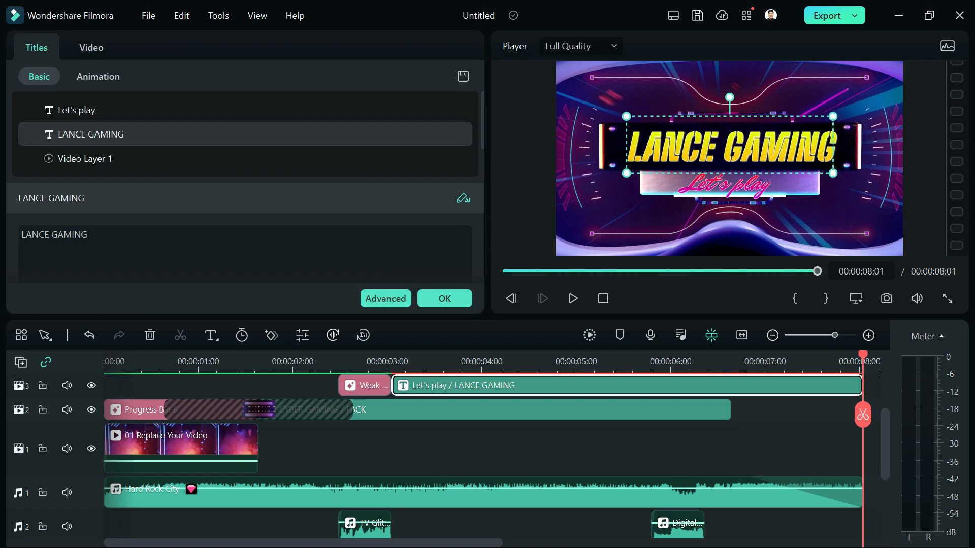
pyautogui.press('Home')
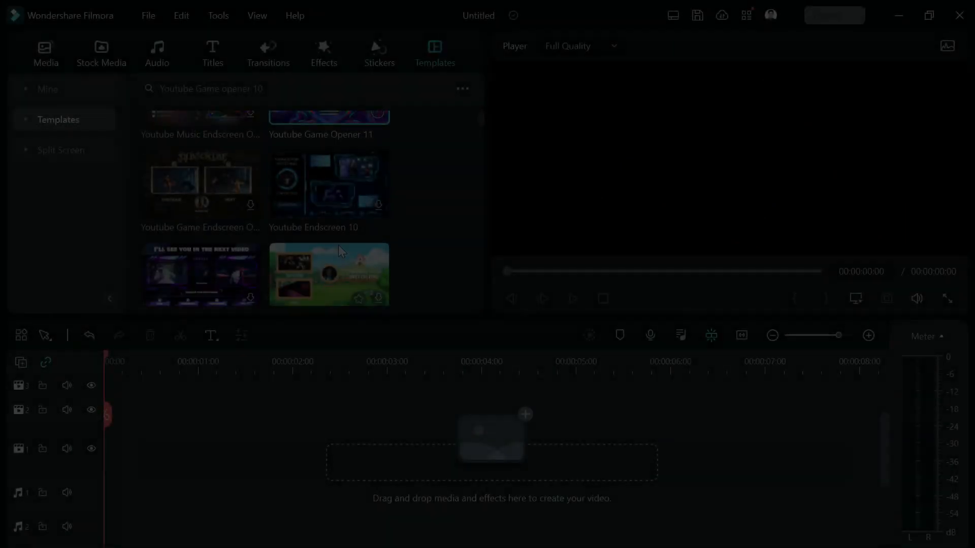
# Step: Add the Youtube Game Opener 11 template to the timeline and move the playhead to 00:00:06:13, where its title shows
pyautogui.scroll(-2, 338, 245)
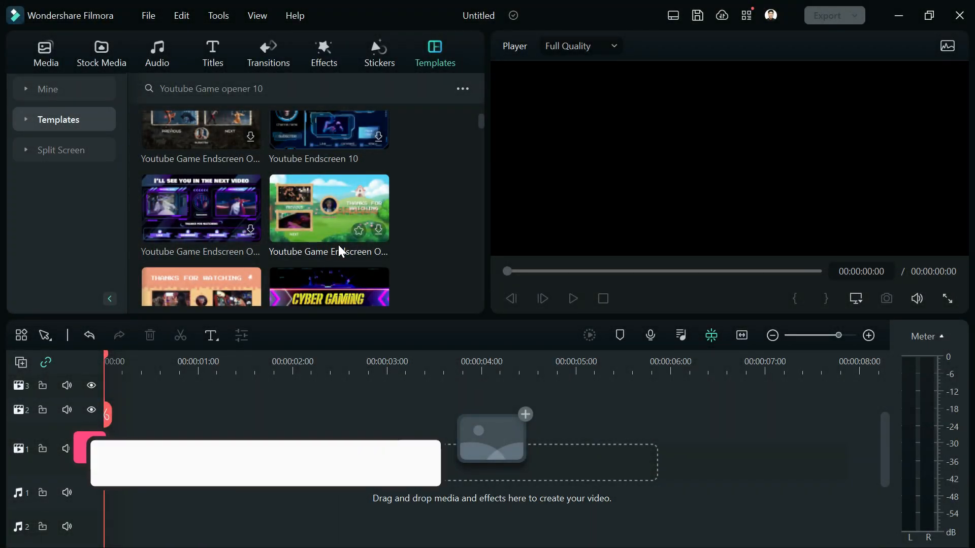
pyautogui.scroll(-1, 338, 245)
pyautogui.scroll(3, 338, 245)
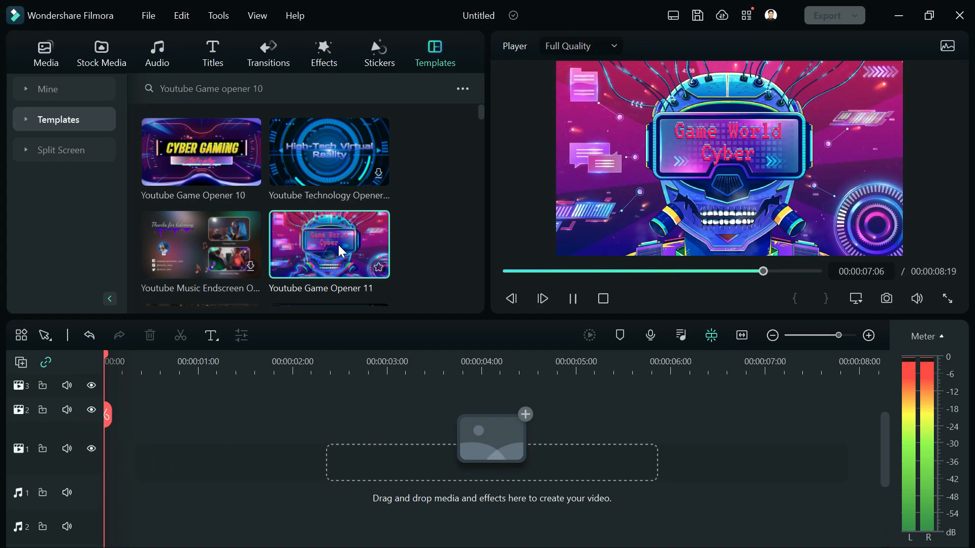
pyautogui.click(670, 364)
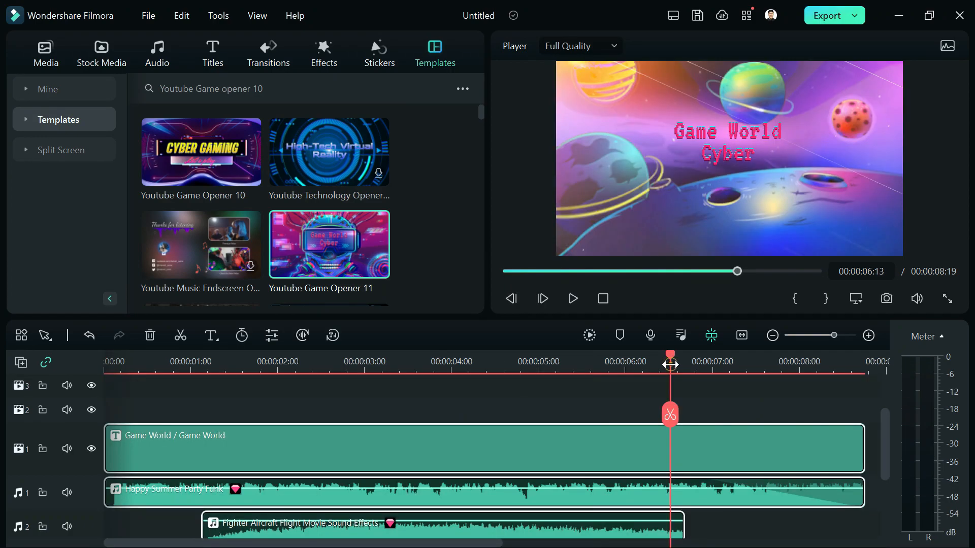
# Step: Replace the text of the lower, cyan "Game World Cyber" title layer with "Lance's World"
pyautogui.doubleClick(723, 144)
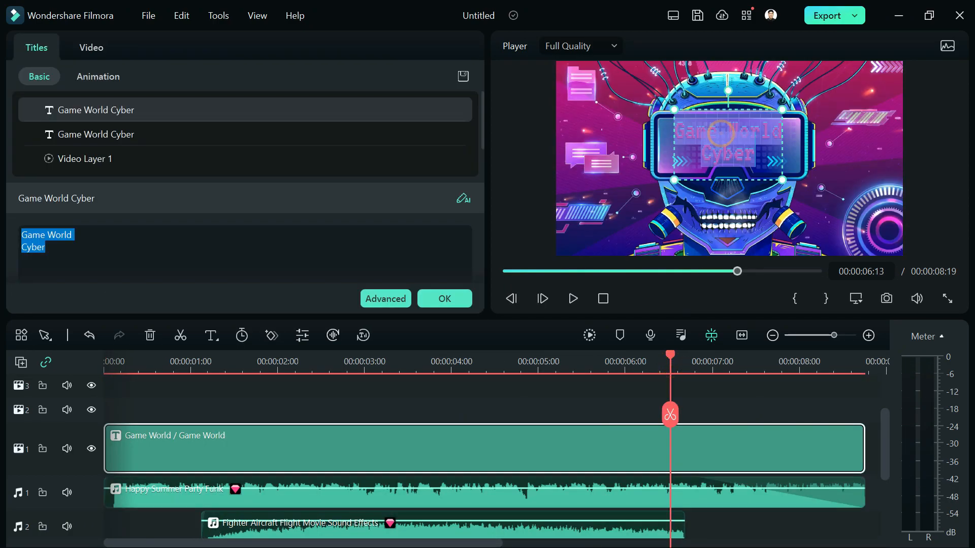
pyautogui.write('La')
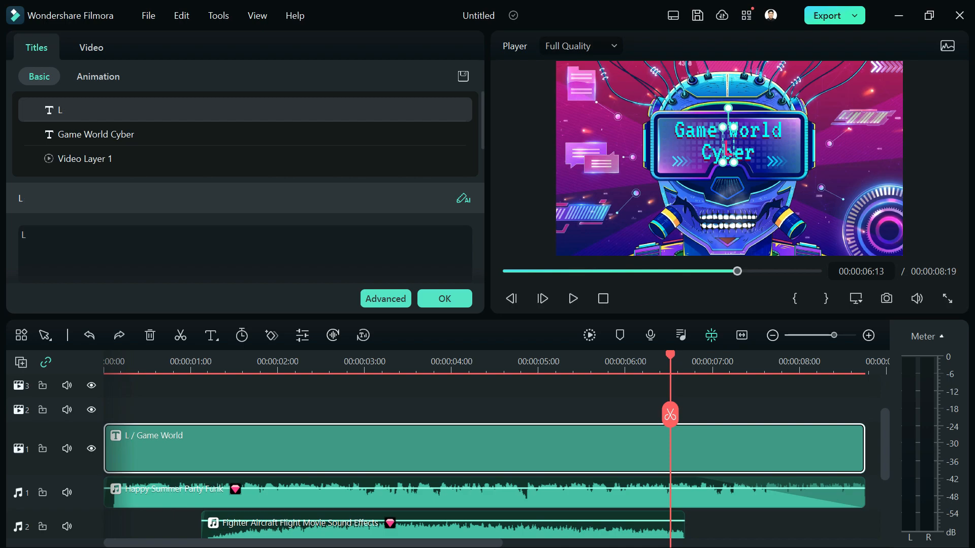
pyautogui.hotkey('ctrl', 'z')
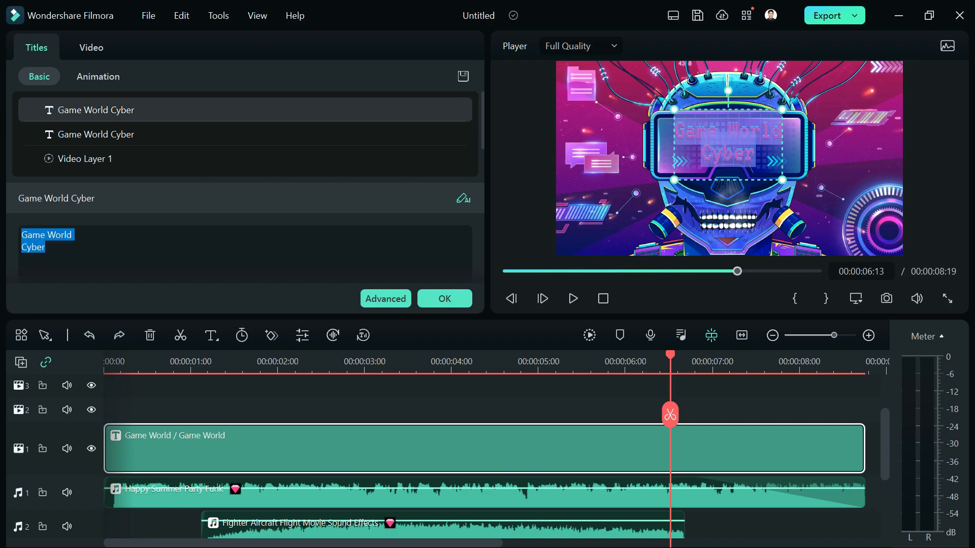
pyautogui.click(329, 131)
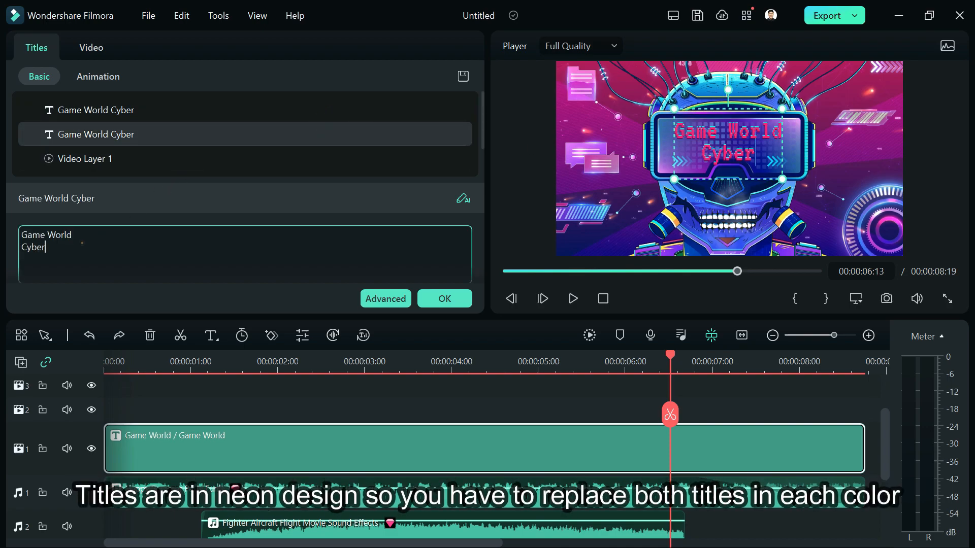
pyautogui.tripleClick(82, 244)
pyautogui.write('Lanc')
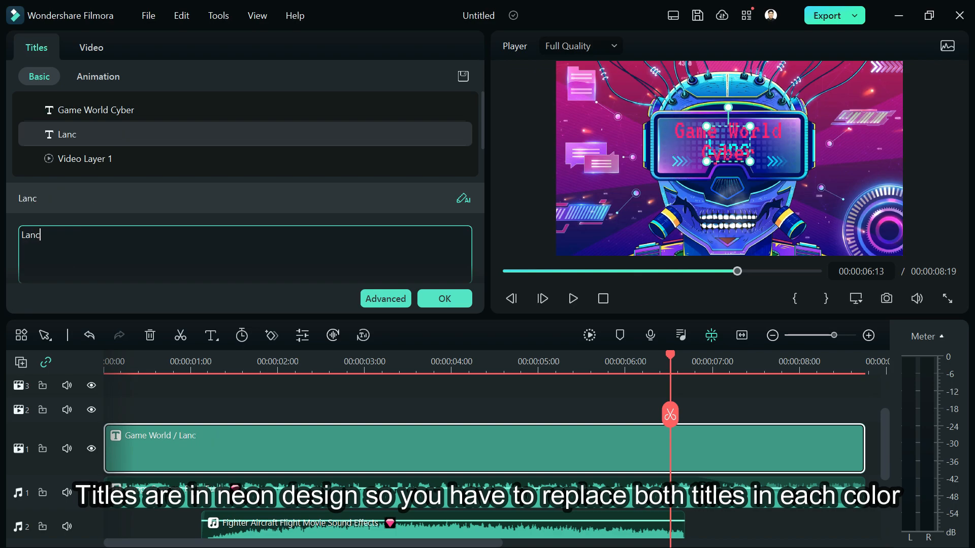
pyautogui.write("e's World")
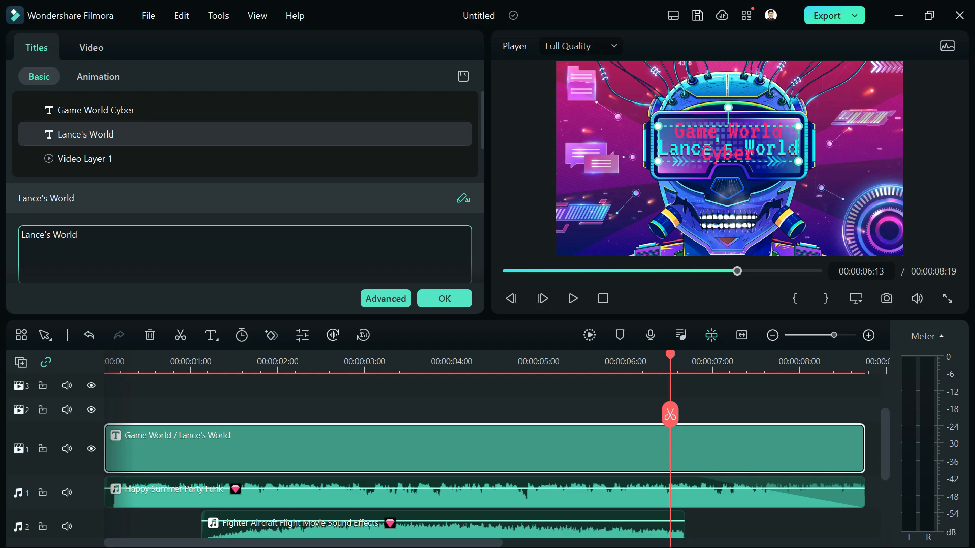
# Step: Set the remaining red "Game World Cyber" title layer's text to "Lance's World" as well
pyautogui.click(99, 110)
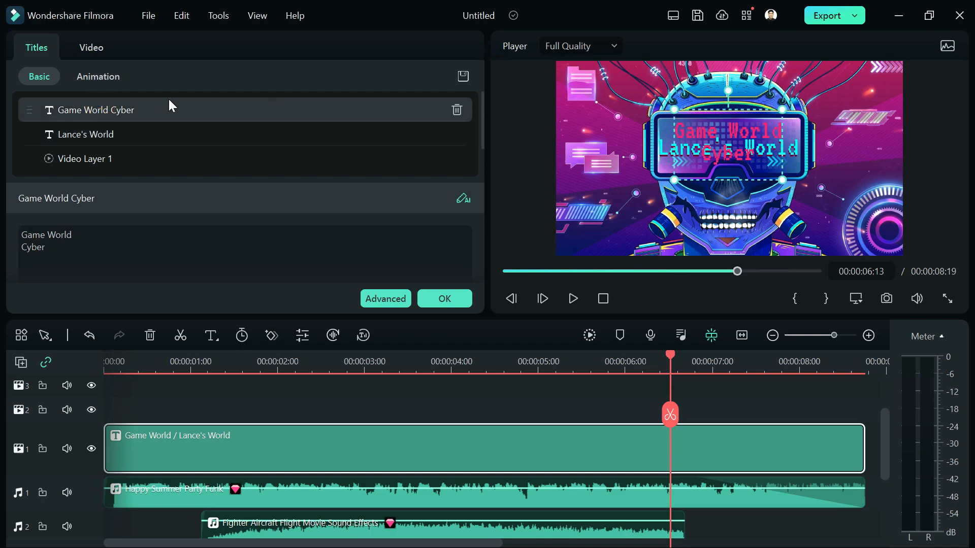
pyautogui.tripleClick(224, 236)
pyautogui.write('La')
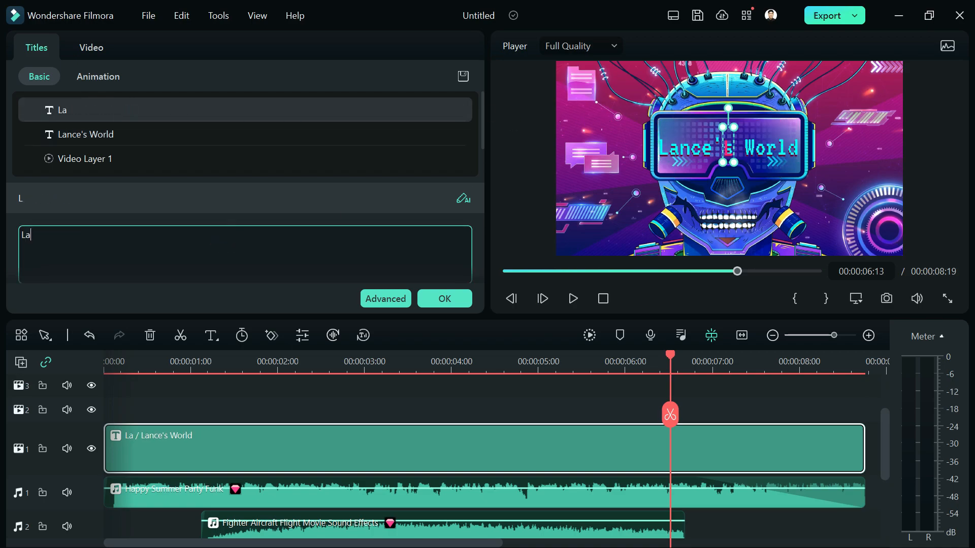
pyautogui.write("nce's Worl")
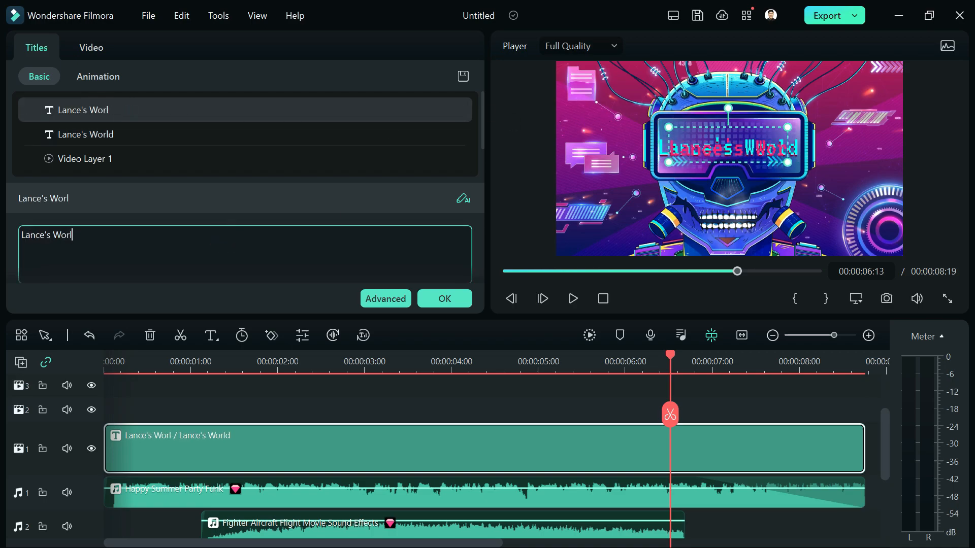
pyautogui.write('d')
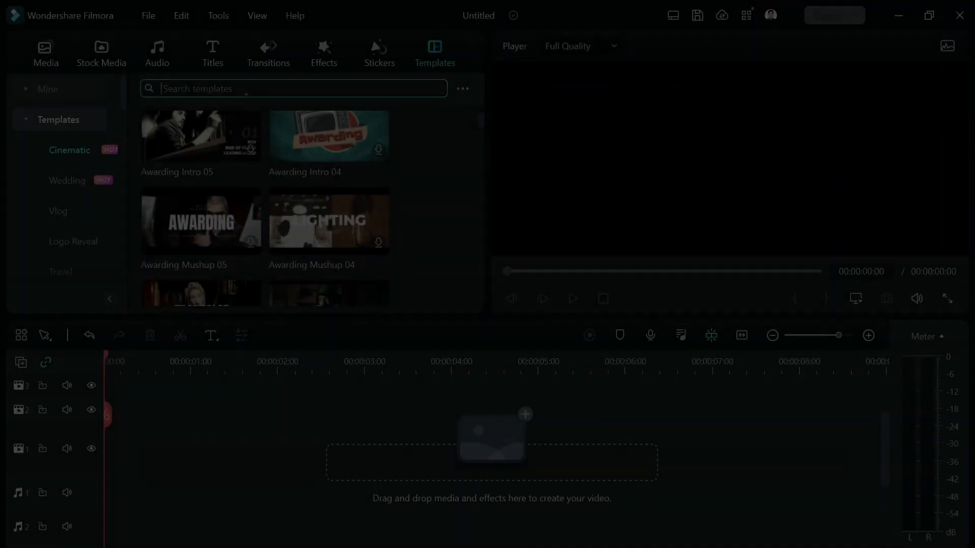
# Step: Find the Youtube Game Opener 06 template by searching "Youtube Game Opener 6", place it at the timeline's start and play it
pyautogui.click(246, 94)
pyautogui.write('Youtube Game O')
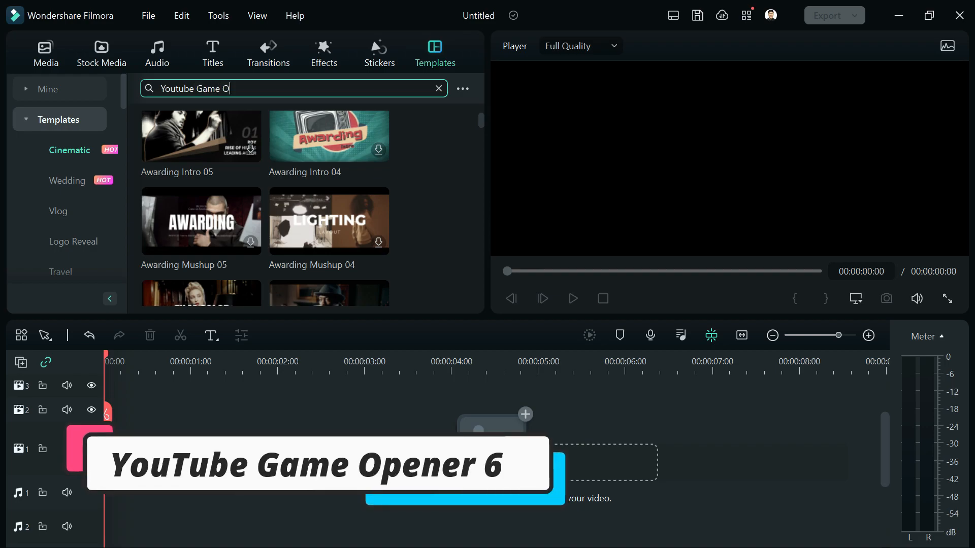
pyautogui.write('pener 6')
pyautogui.press('Return')
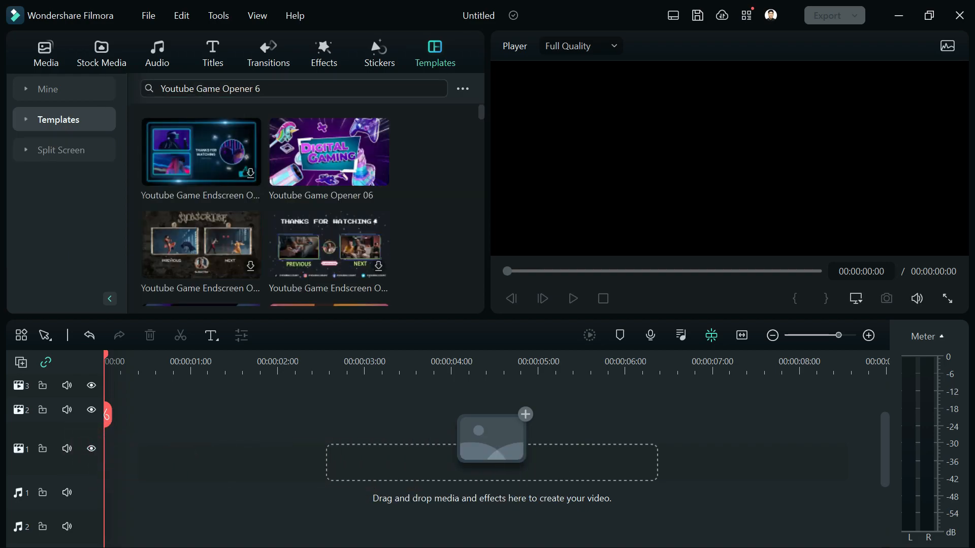
pyautogui.moveTo(333, 174); pyautogui.dragTo(114, 447)
pyautogui.press('space')
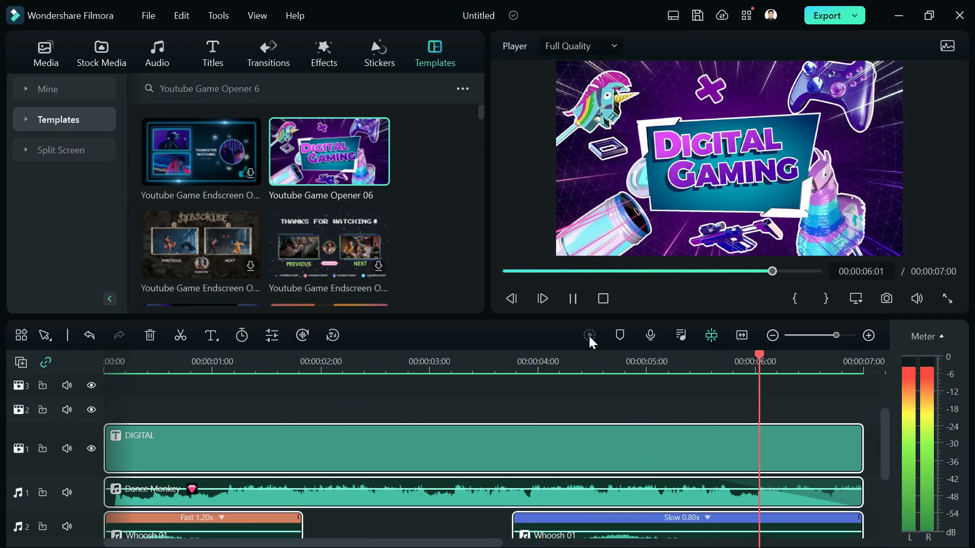
# Step: Pause the playback and replace the "DIGITAL GAMING" title text of the opener with "LANCE GAMING"
pyautogui.press('space')
pyautogui.doubleClick(710, 152)
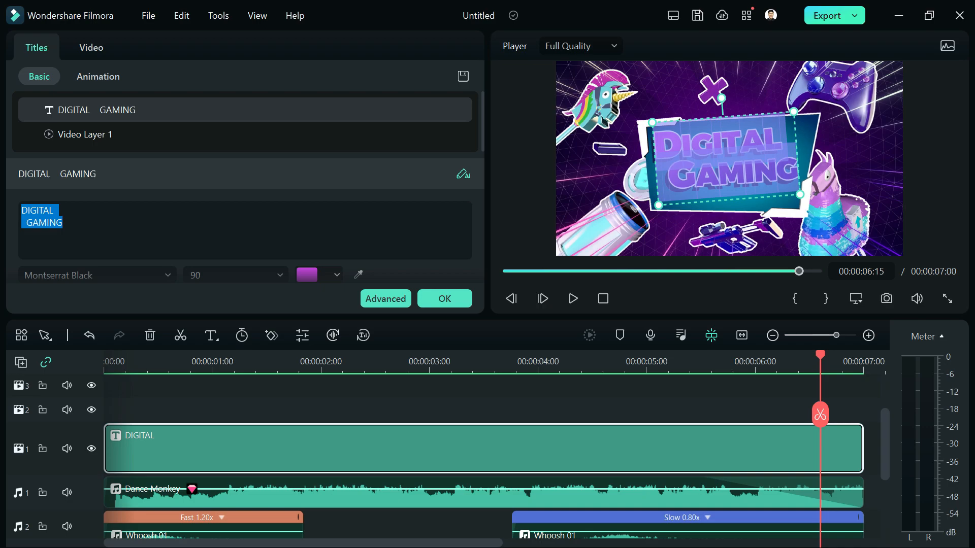
pyautogui.write('LA')
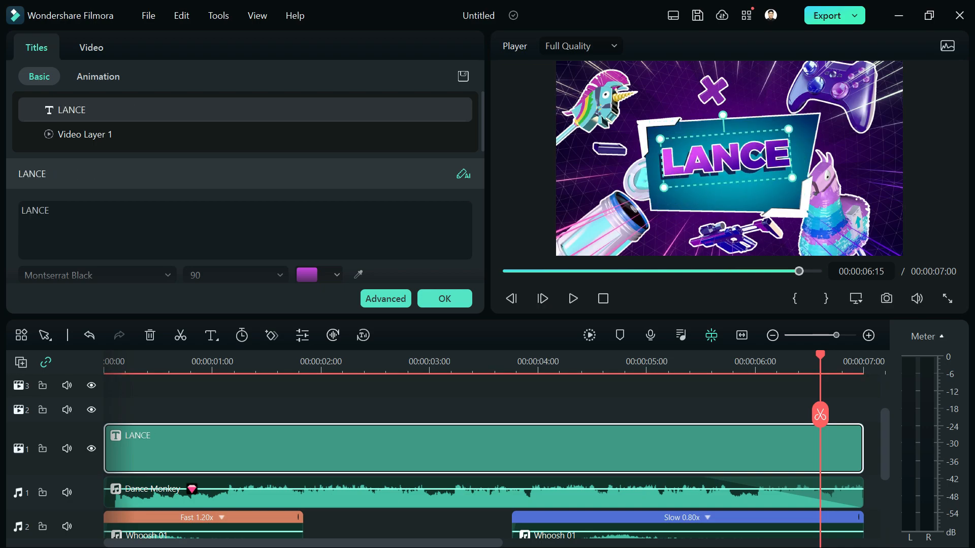
pyautogui.write('NCE GAMING')
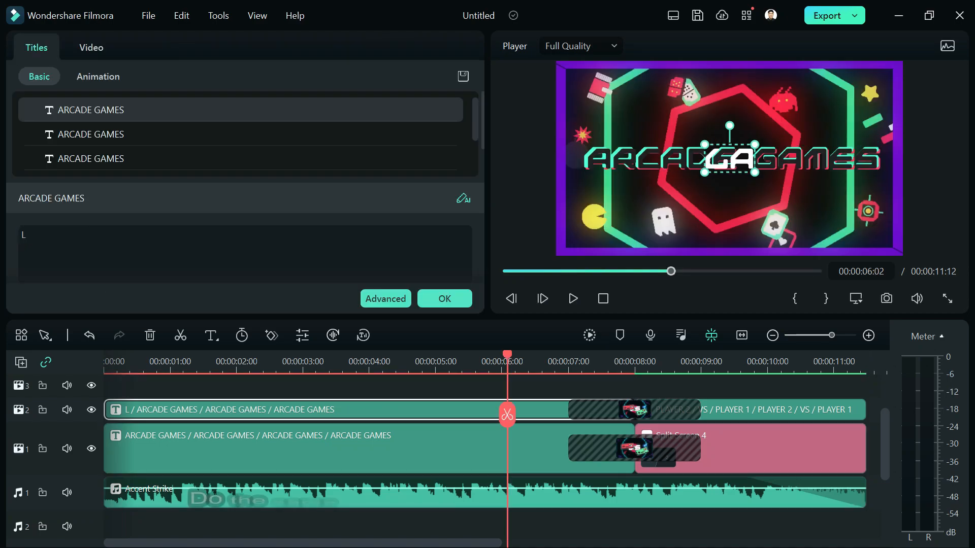
# Step: Replace the text of the first three "ARCADE GAMES" layers in the video track 2 title with "LANCE GAMES"
pyautogui.write('LANCE GAMES')
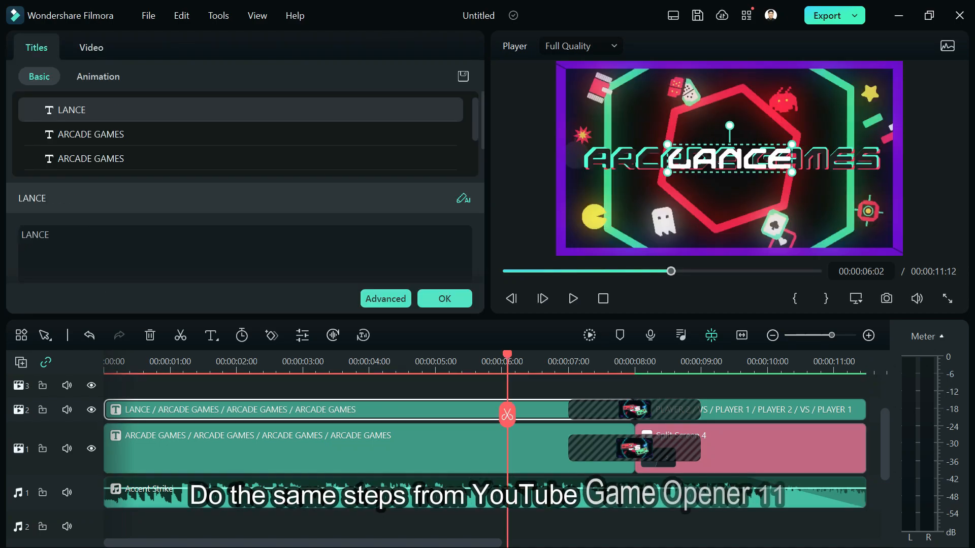
pyautogui.click(437, 133)
pyautogui.tripleClick(222, 253)
pyautogui.write('LANCE GAMES')
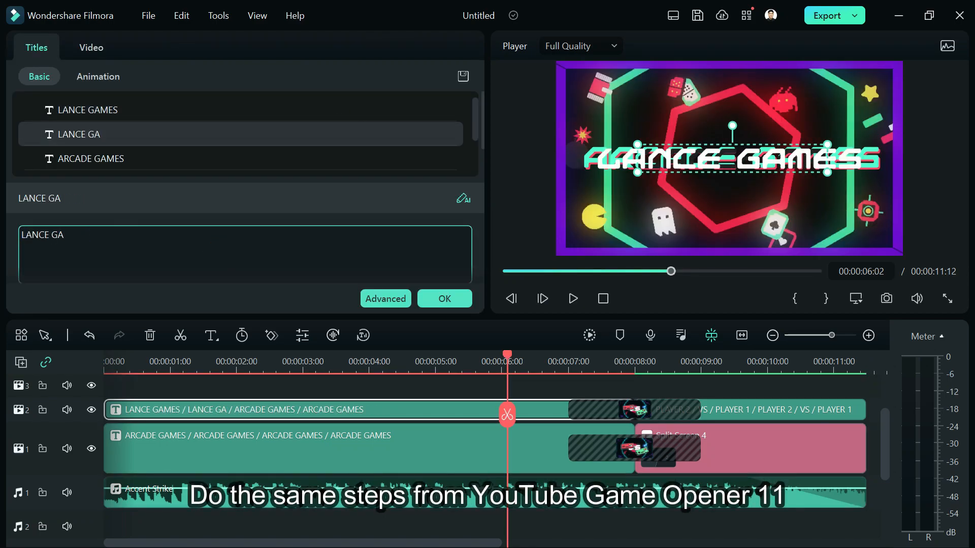
pyautogui.click(111, 159)
pyautogui.tripleClick(208, 248)
pyautogui.write('LANC')
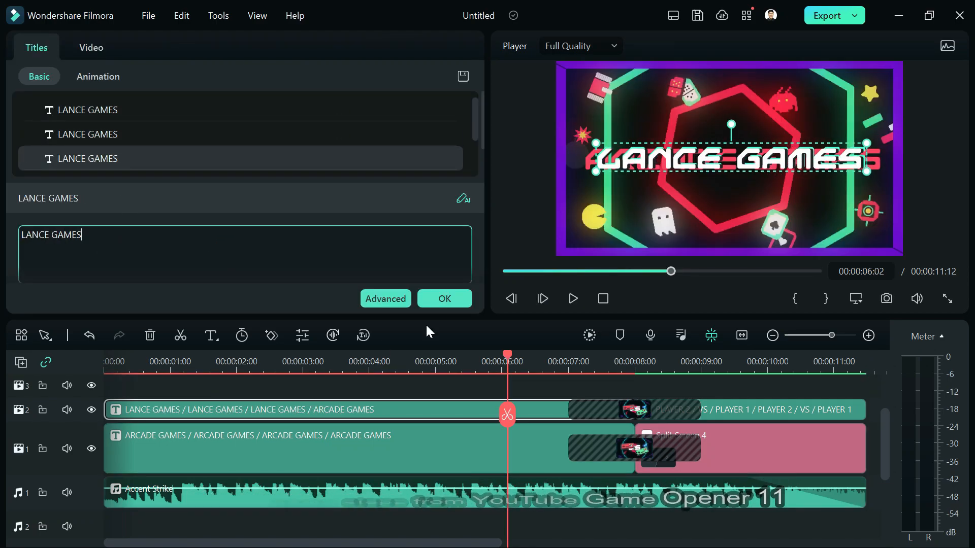
pyautogui.click(443, 300)
# Step: Set the first three text layers of the "ARCADE GAMES" title on video track 1 to "LANCE GAMES"
pyautogui.doubleClick(533, 449)
pyautogui.tripleClick(152, 257)
pyautogui.write('LANCE GAMES')
pyautogui.click(135, 134)
pyautogui.tripleClick(153, 249)
pyautogui.write('LANCE GAMES')
pyautogui.click(135, 159)
pyautogui.tripleClick(152, 248)
pyautogui.write('LANCE GAMES')
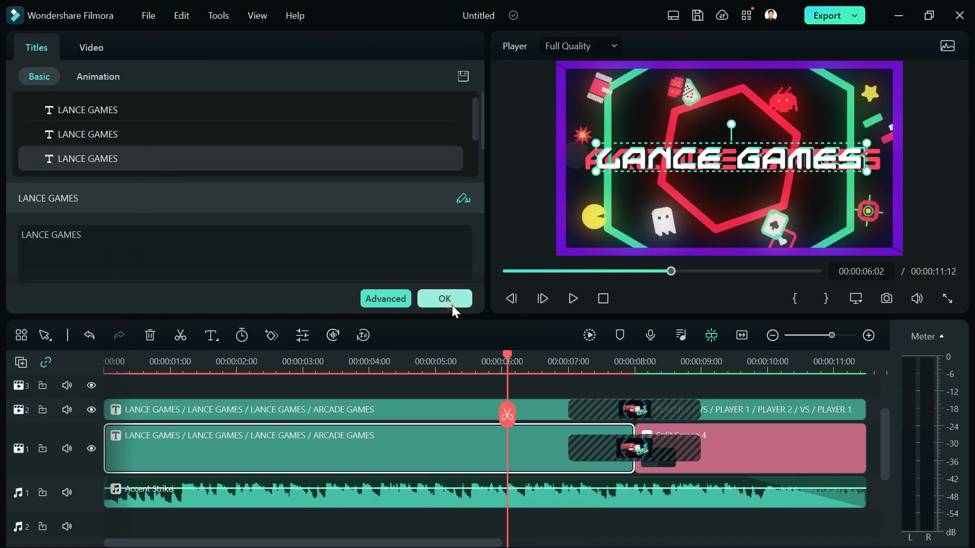
pyautogui.click(447, 301)
# Step: Open the remaining "ARCADE GAMES" text layer of the video track 2 title for editing and select its text
pyautogui.doubleClick(434, 411)
pyautogui.click(135, 134)
pyautogui.tripleClick(97, 264)
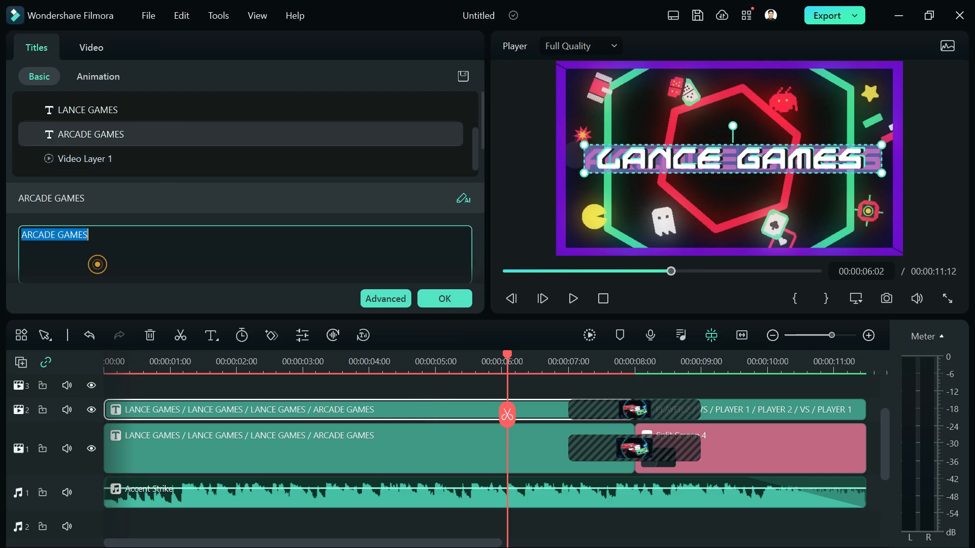